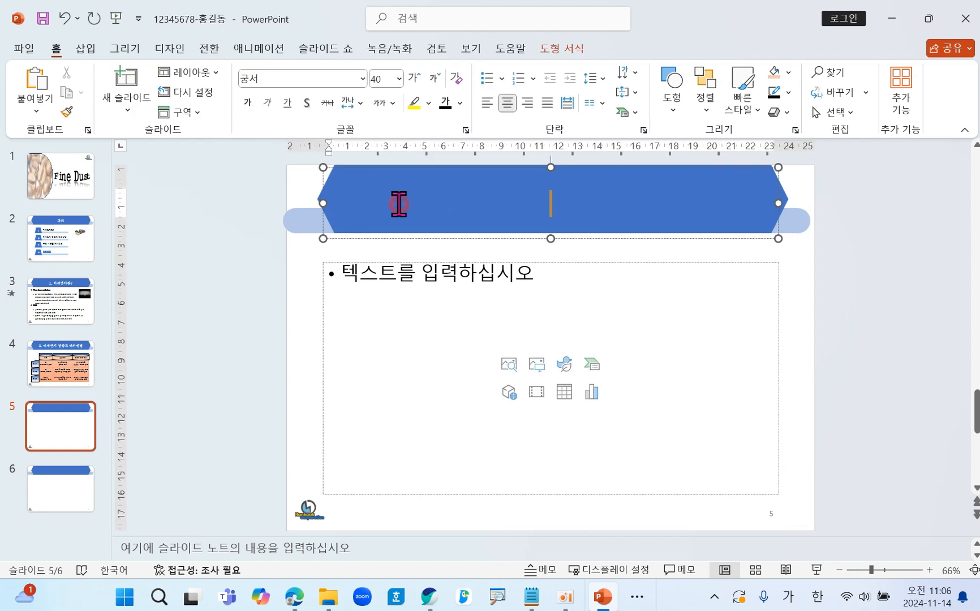
# Enter "3. 주요 시도별 대기정보" as the title of slide 5.
pyautogui.write('3. 주요 시도별 대기정보')
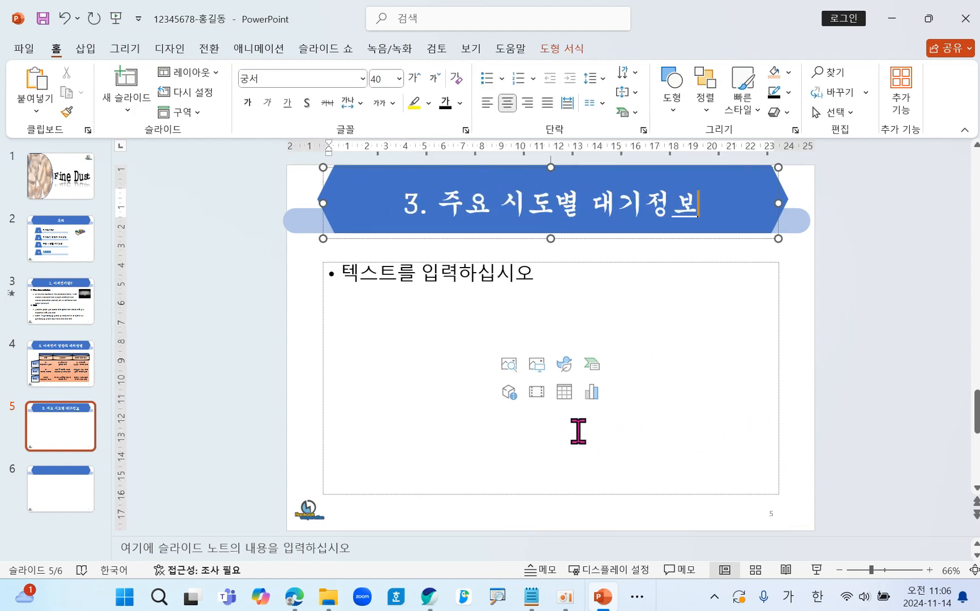
# Insert a combo chart (혼합) in the content placeholder, with 계열2 as a line with markers (표식이 있는 꺾은선형) on the secondary axis.
pyautogui.click(590, 395)
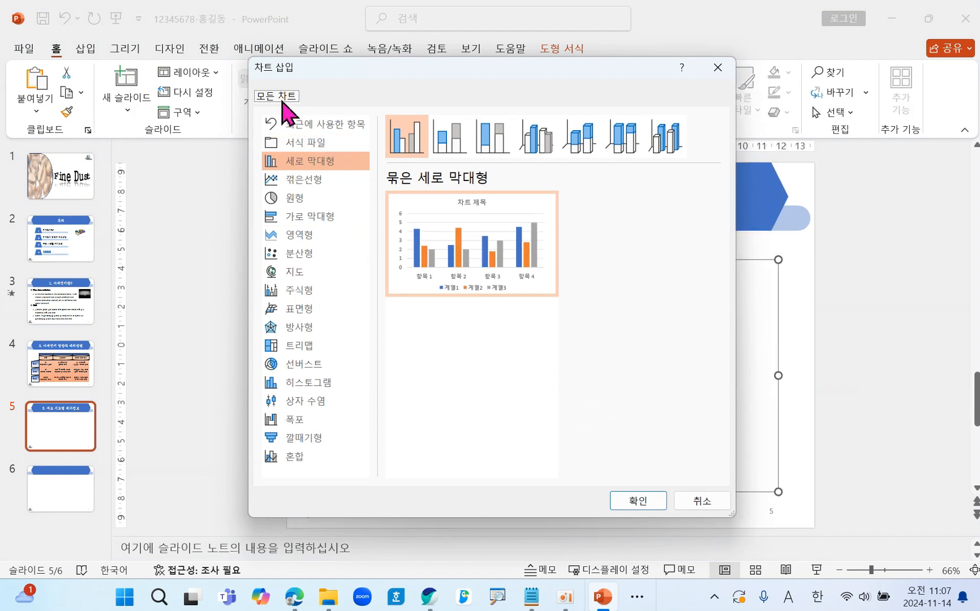
pyautogui.click(291, 458)
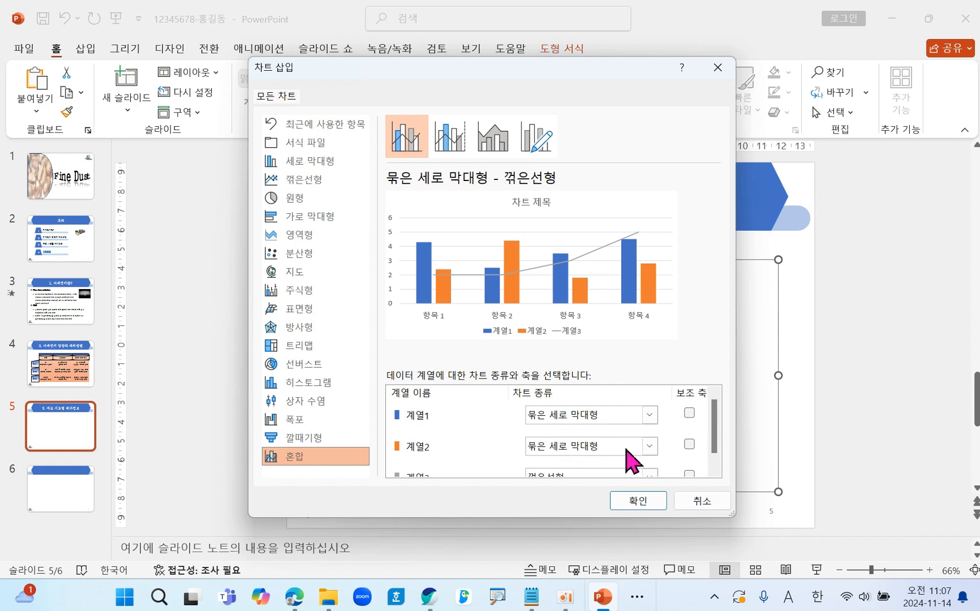
pyautogui.click(650, 447)
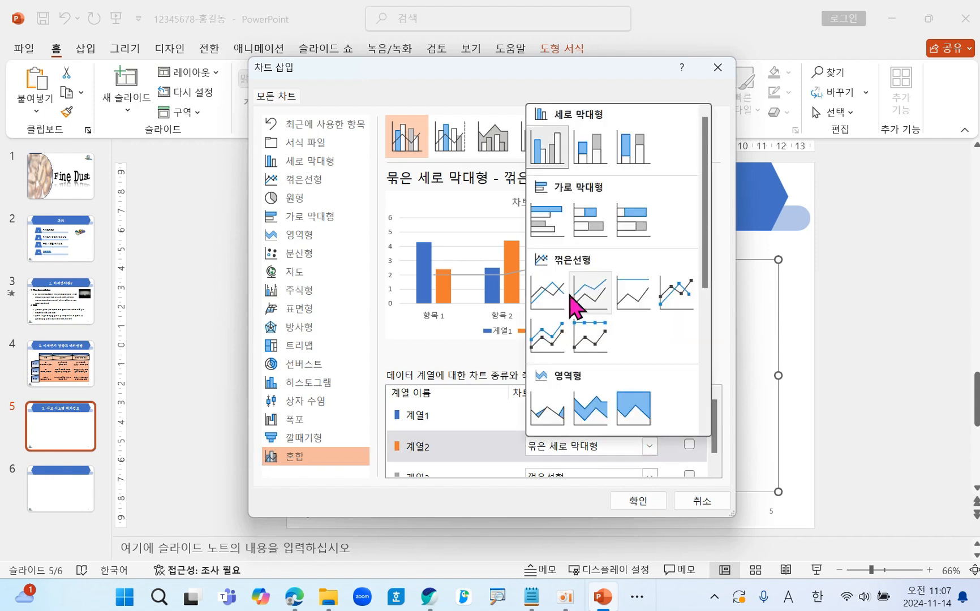
pyautogui.click(680, 296)
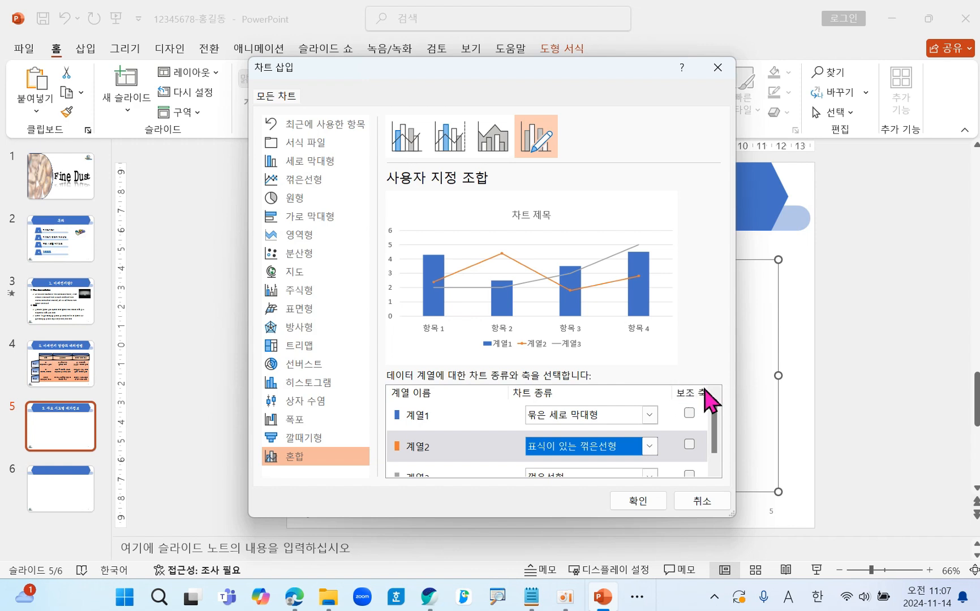
pyautogui.click(689, 445)
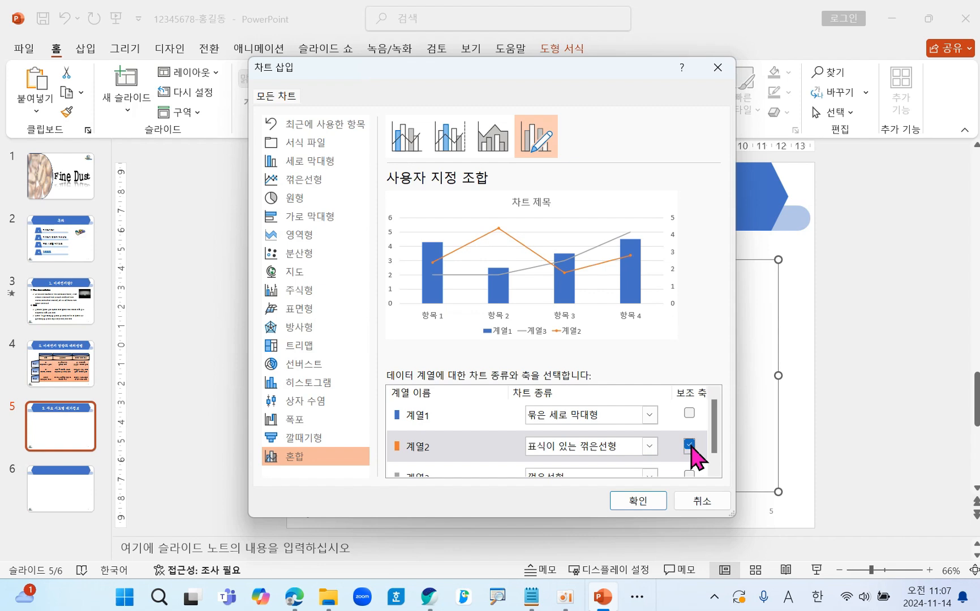
pyautogui.click(637, 500)
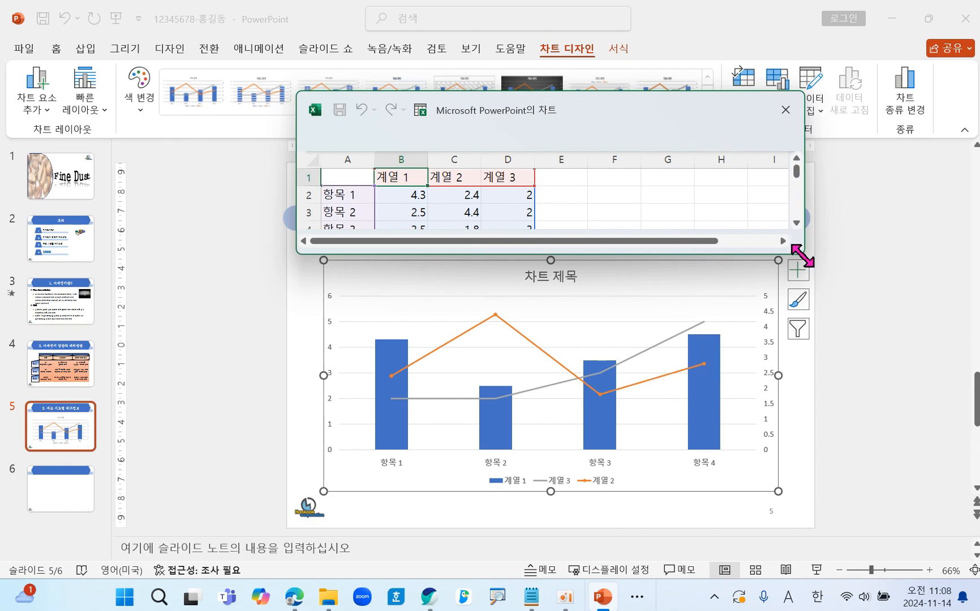
# Enlarge the chart data sheet and enter the row labels 미세먼지 in A2 and 이산화질소 in A3.
pyautogui.moveTo(803, 254); pyautogui.dragTo(834, 302)
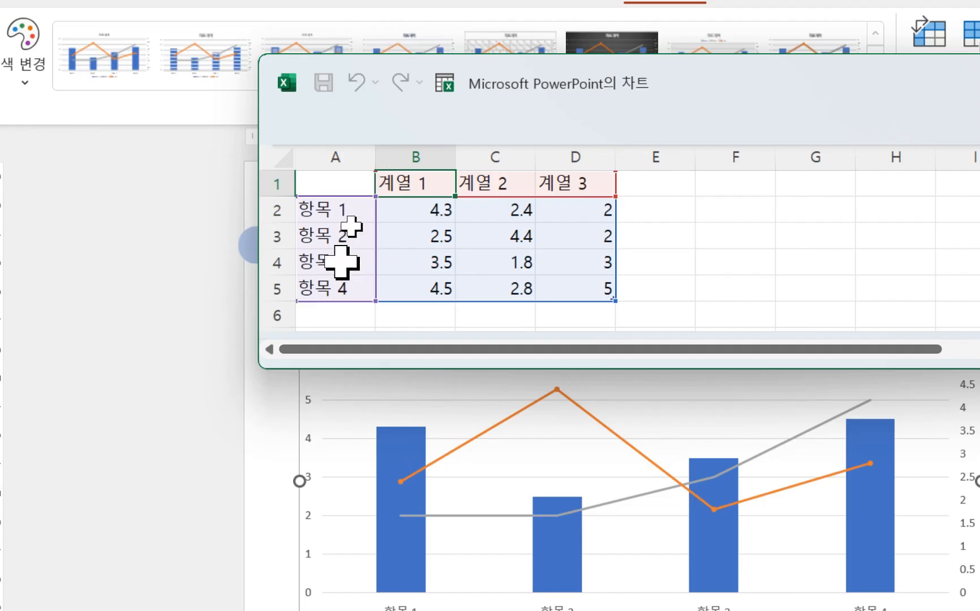
pyautogui.click(331, 207)
pyautogui.write('미세먼지')
pyautogui.press('Return')
pyautogui.write('이산화질소')
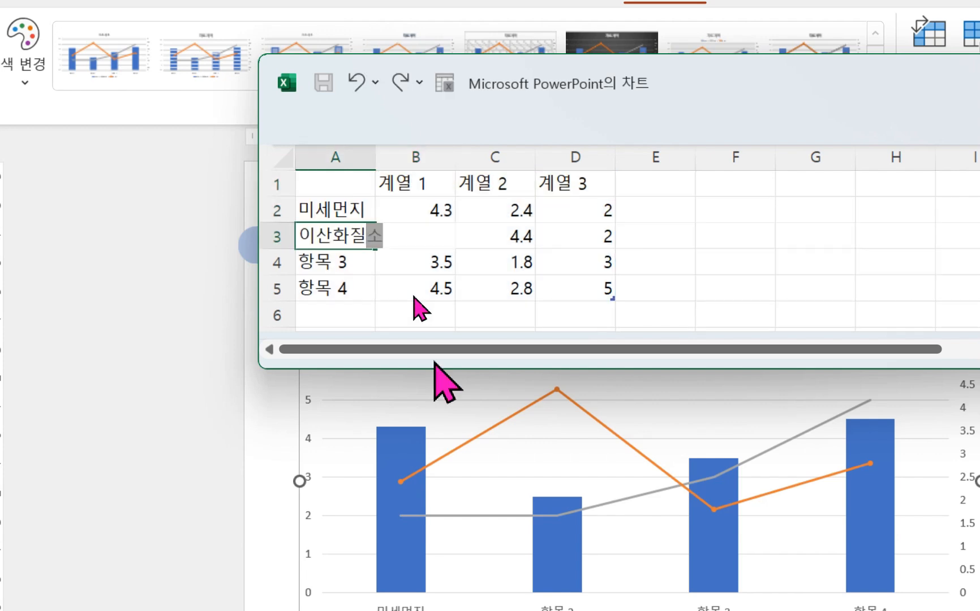
# Enter the column headings 서울, 부산, 대전, 경기 and 제주 in cells B1 to F1 of the chart data.
pyautogui.click(419, 182)
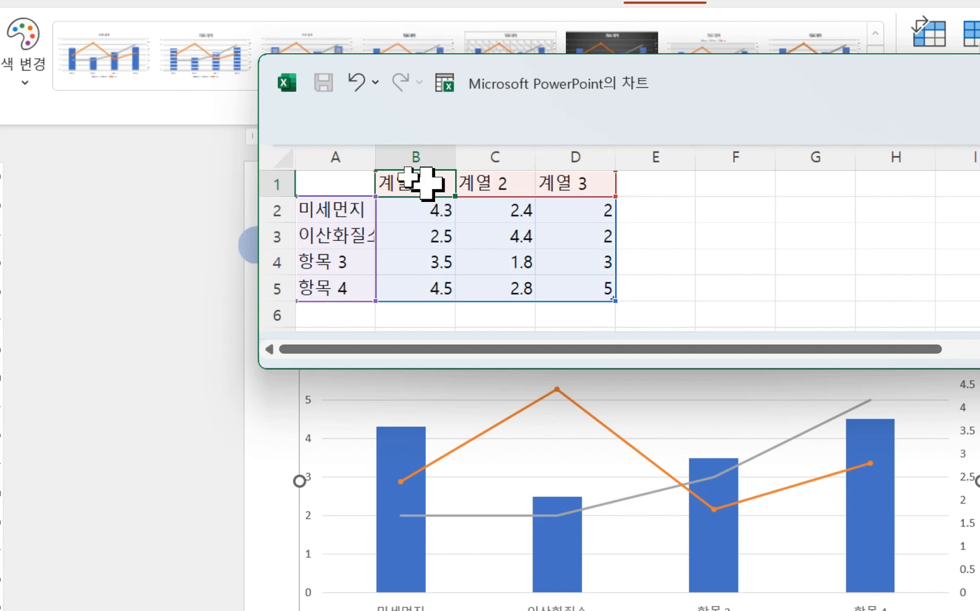
pyautogui.write('서울')
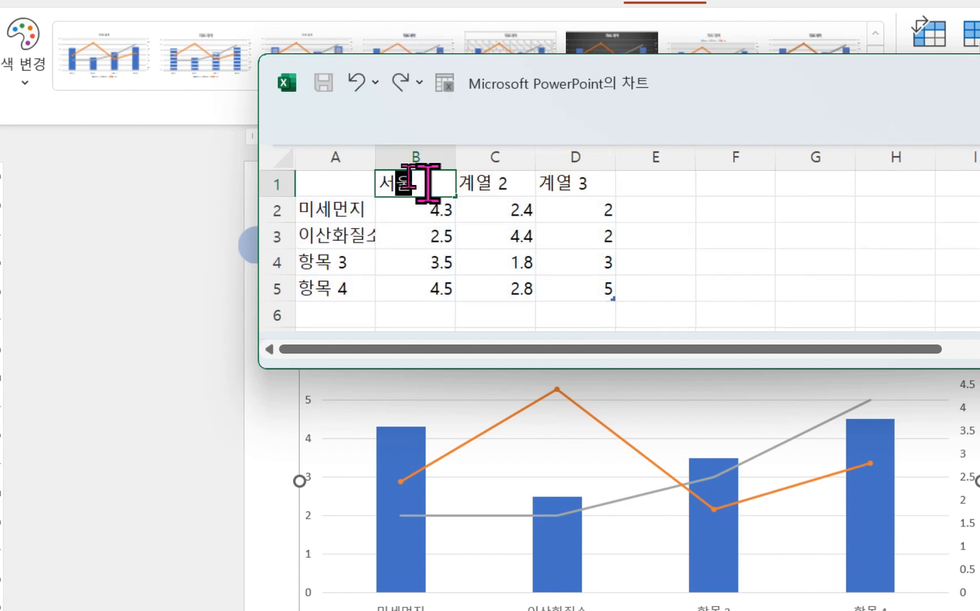
pyautogui.press('Tab')
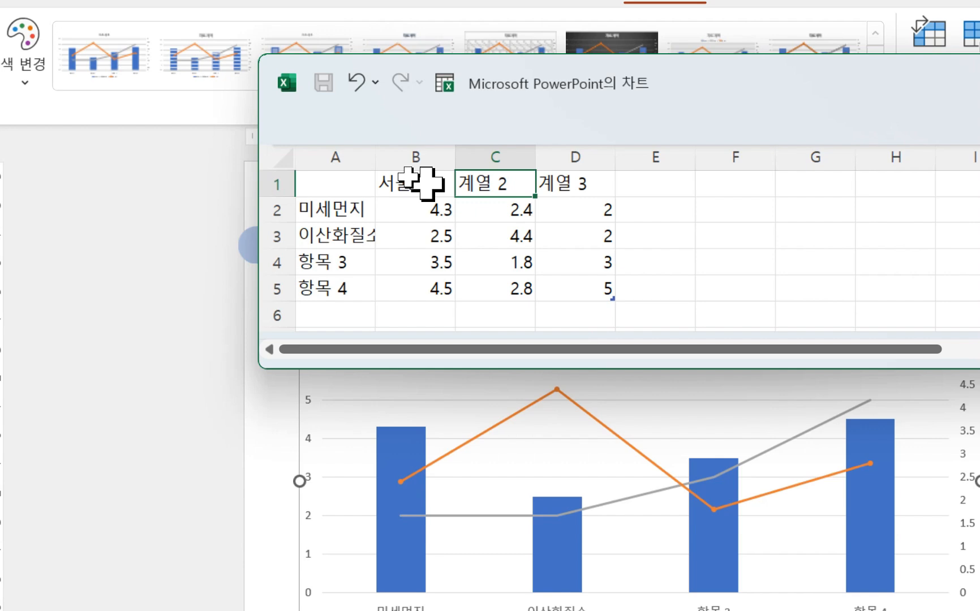
pyautogui.write('부산')
pyautogui.press('Tab')
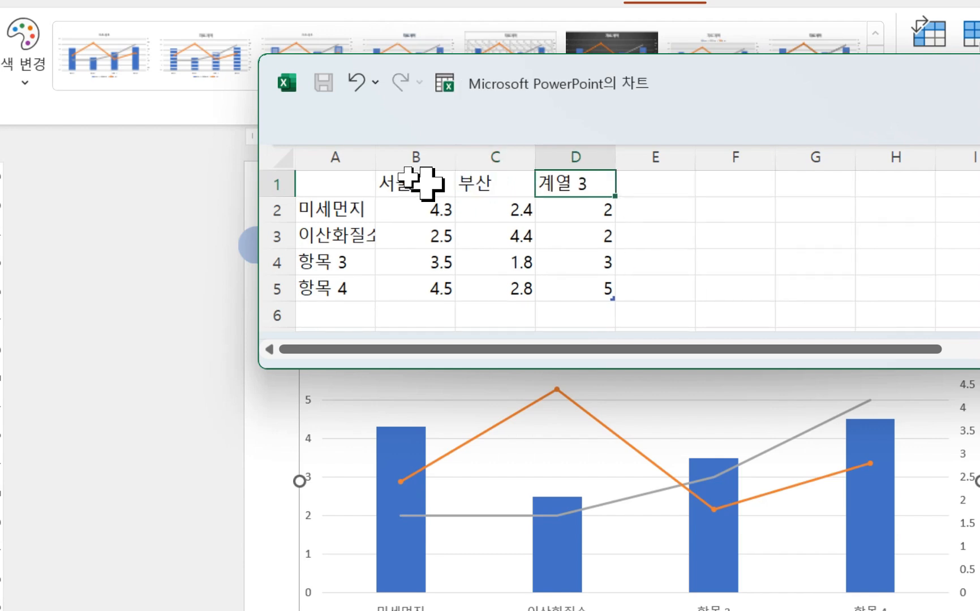
pyautogui.write('대전')
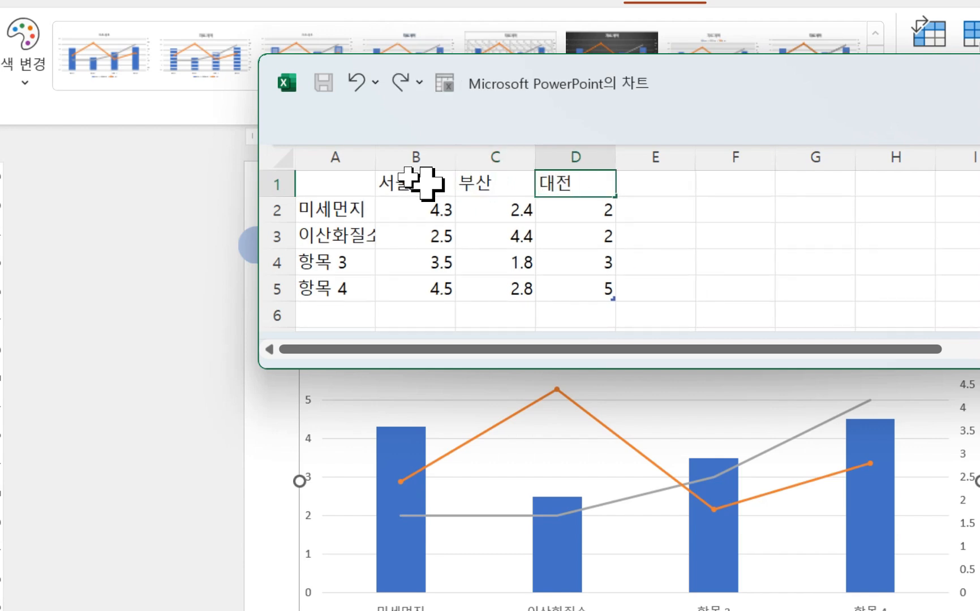
pyautogui.press('Return')
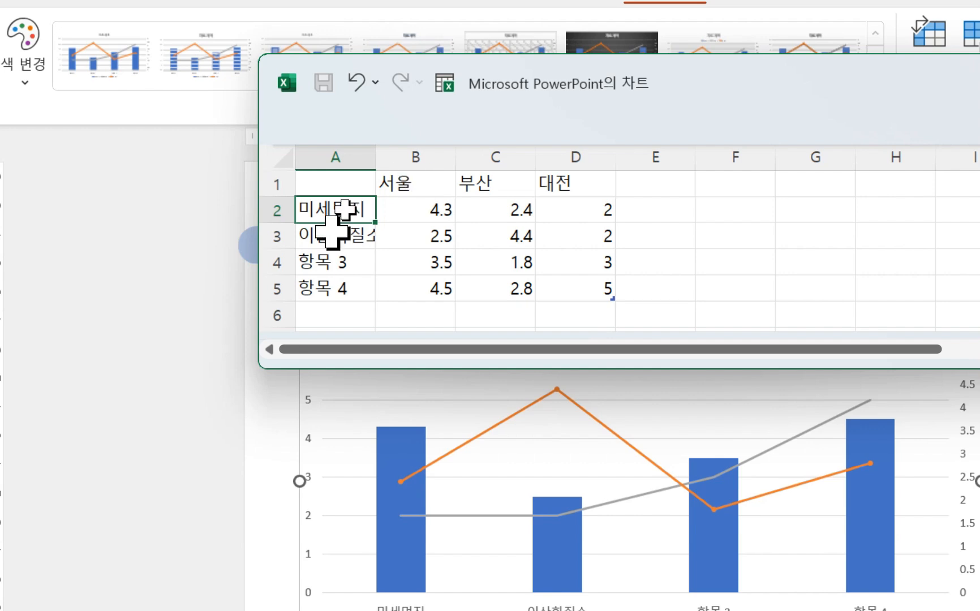
pyautogui.click(652, 183)
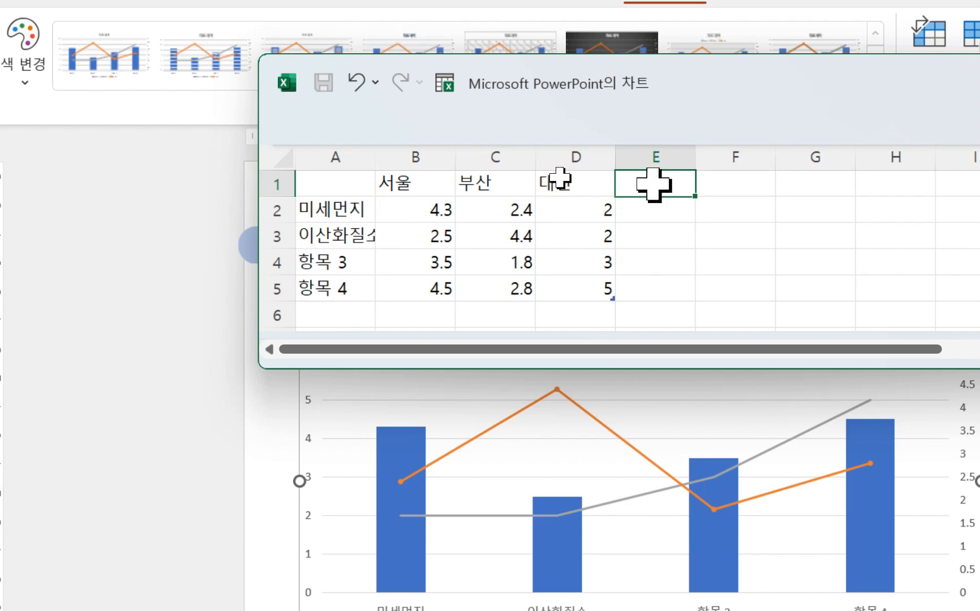
pyautogui.write('겨ㅇ기')
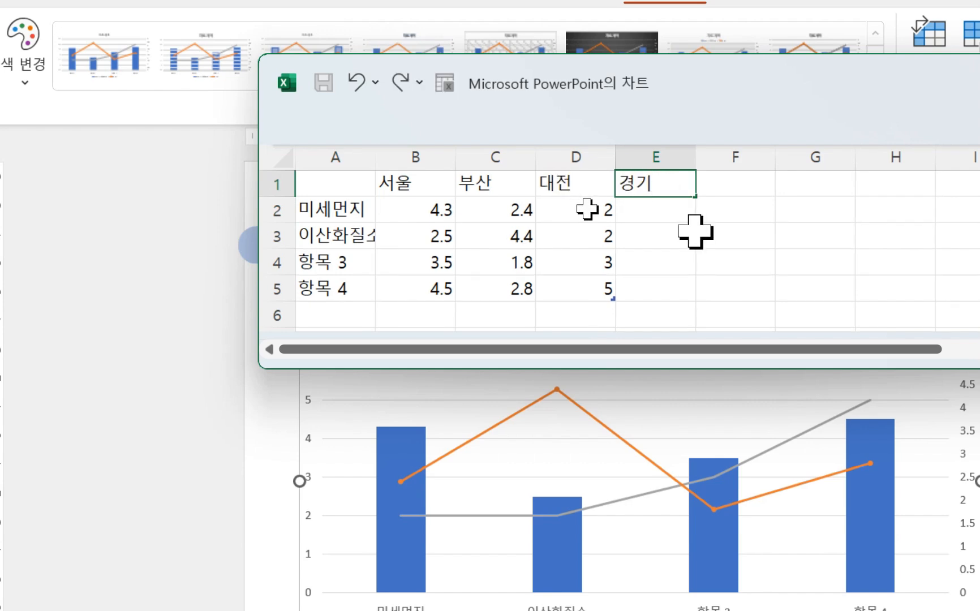
pyautogui.press('Tab')
pyautogui.write('제주')
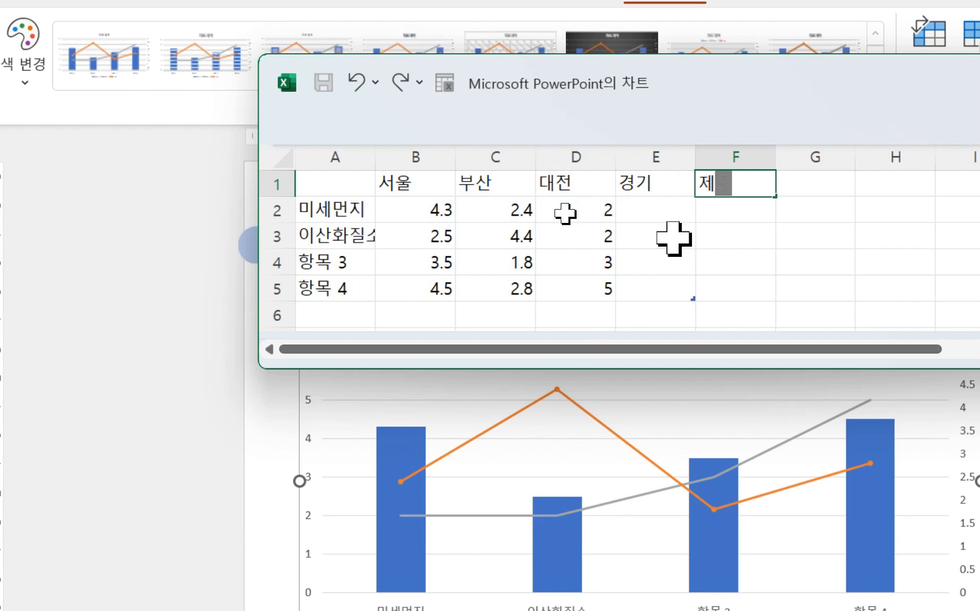
# Enter the 미세먼지 and 이산화질소 values for 서울 (37 and 0.03) and 부산 (22 and 0.02).
pyautogui.click(421, 206)
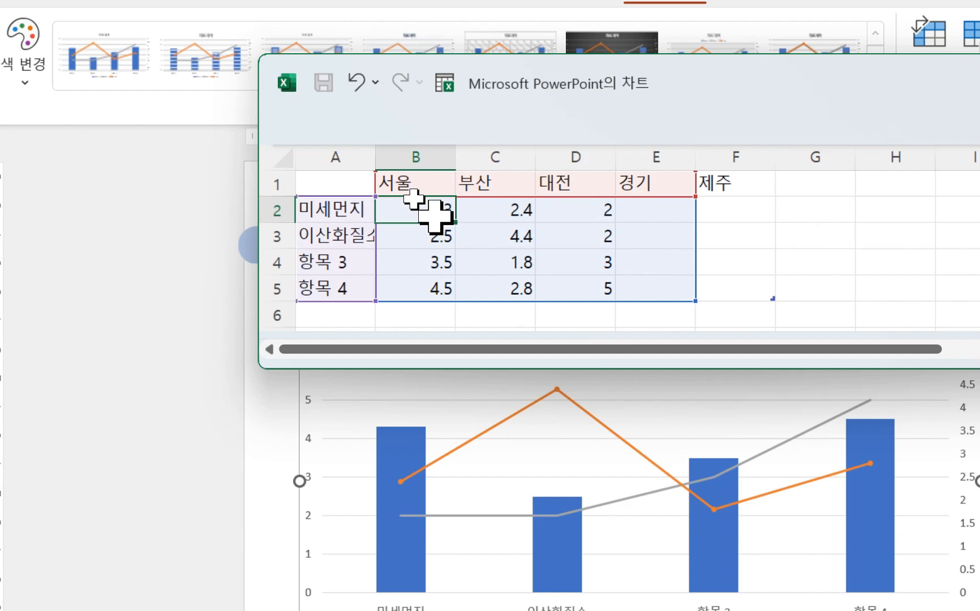
pyautogui.write('37')
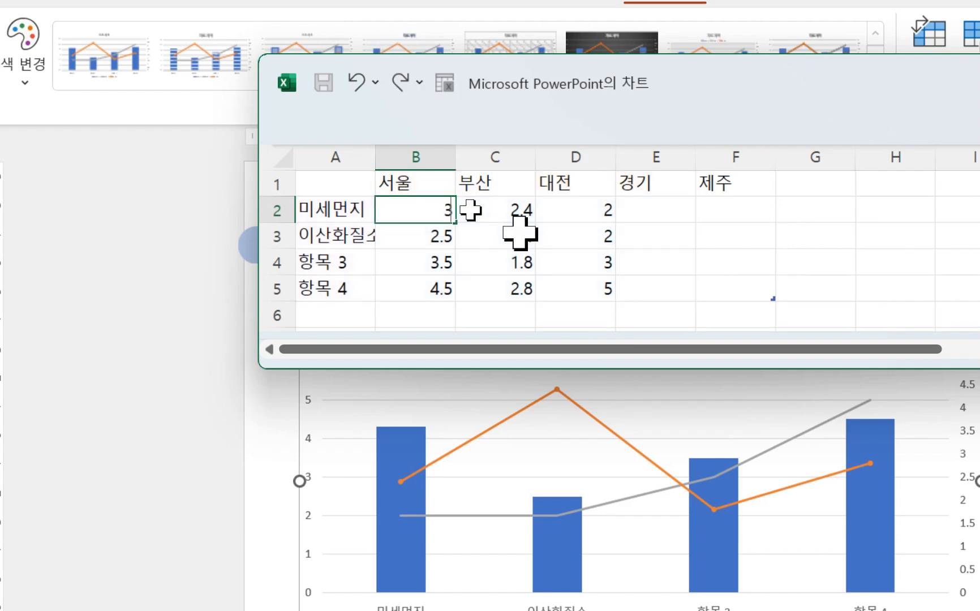
pyautogui.press('Return')
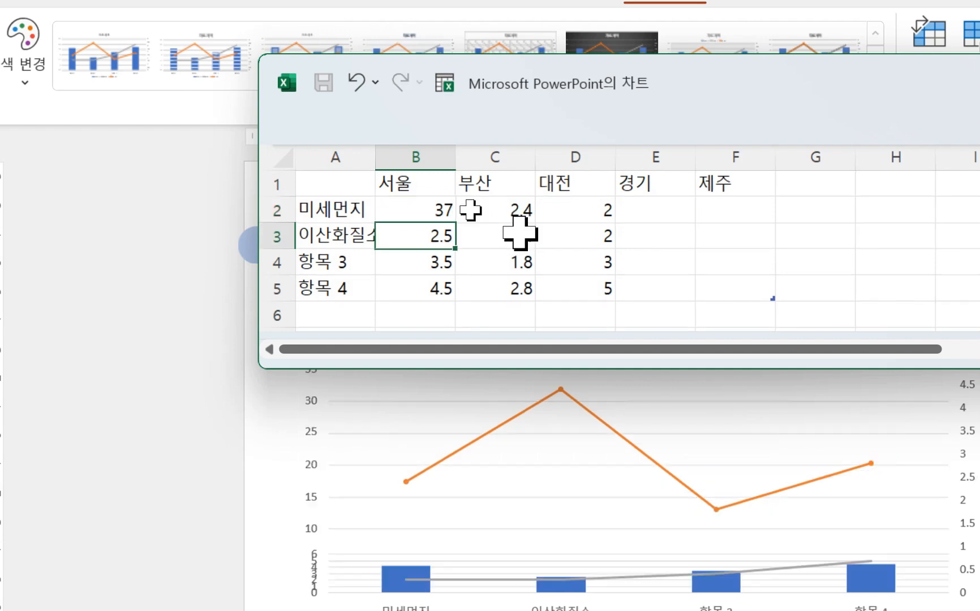
pyautogui.write('0.03')
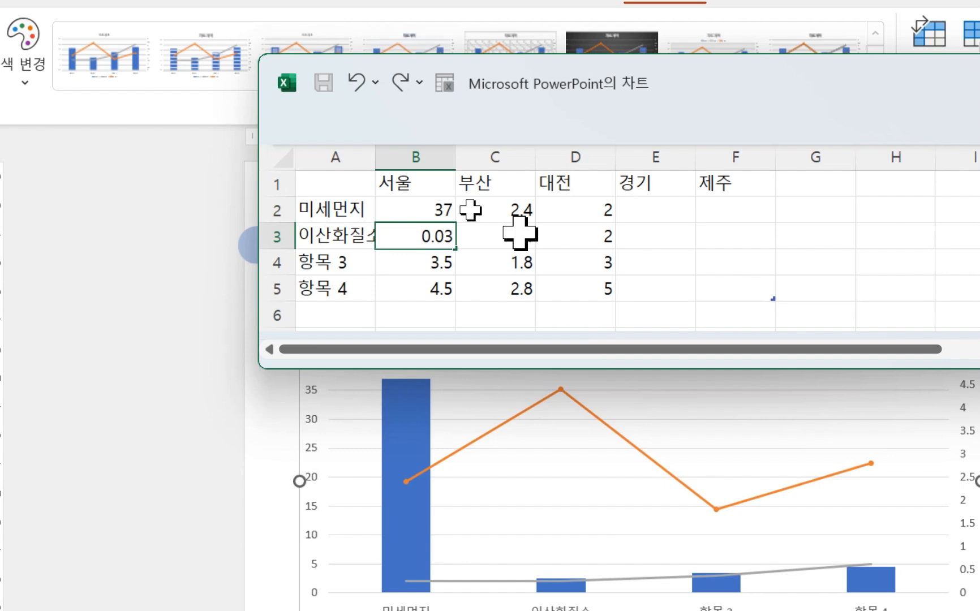
pyautogui.click(519, 232)
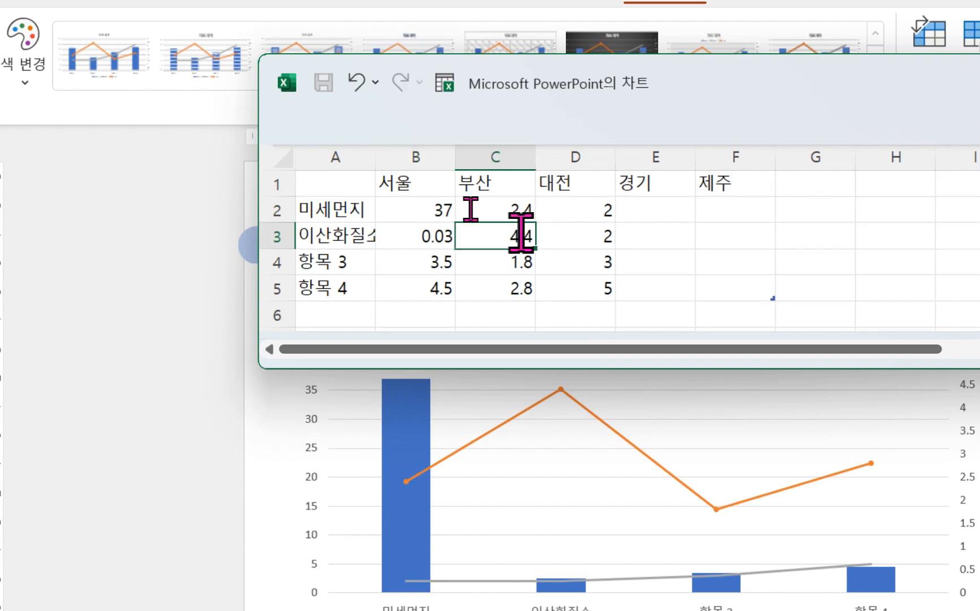
pyautogui.write('4.4')
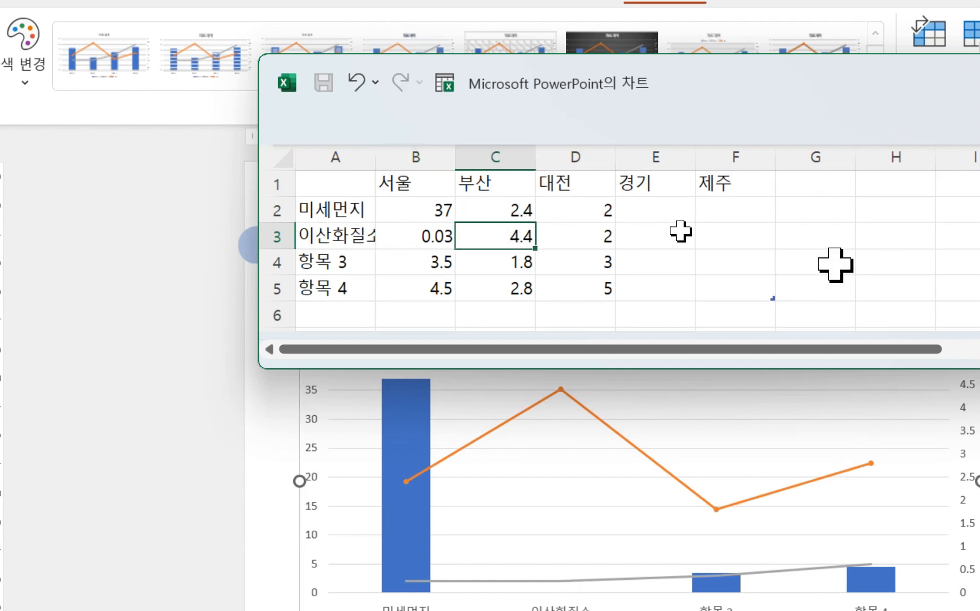
pyautogui.write('0.02')
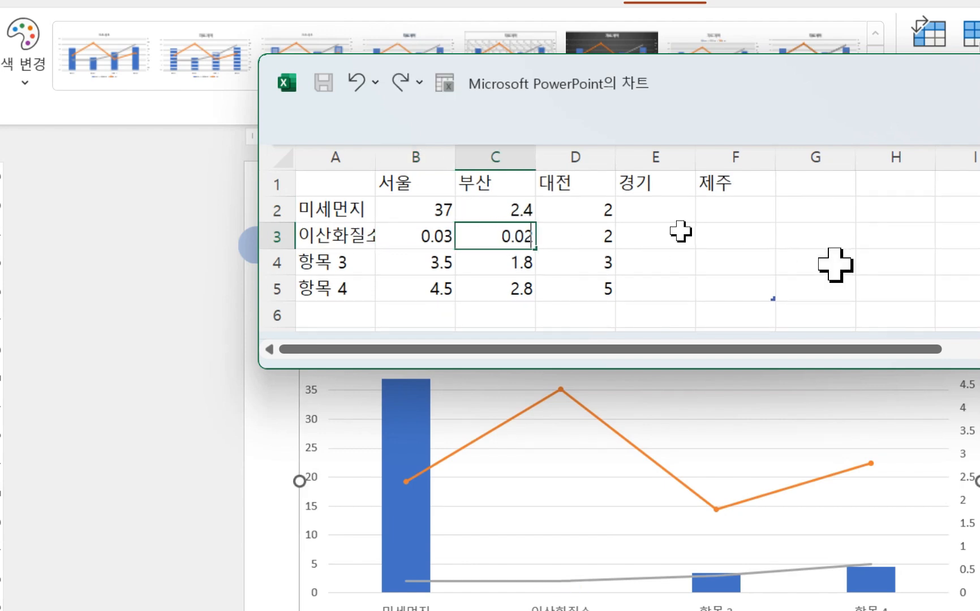
pyautogui.press('Up')
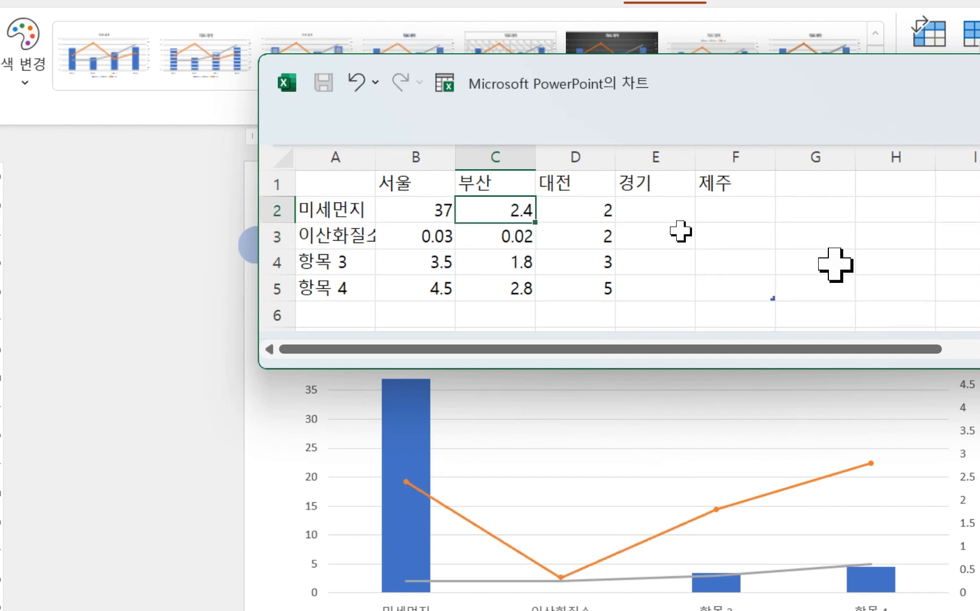
pyautogui.write('22')
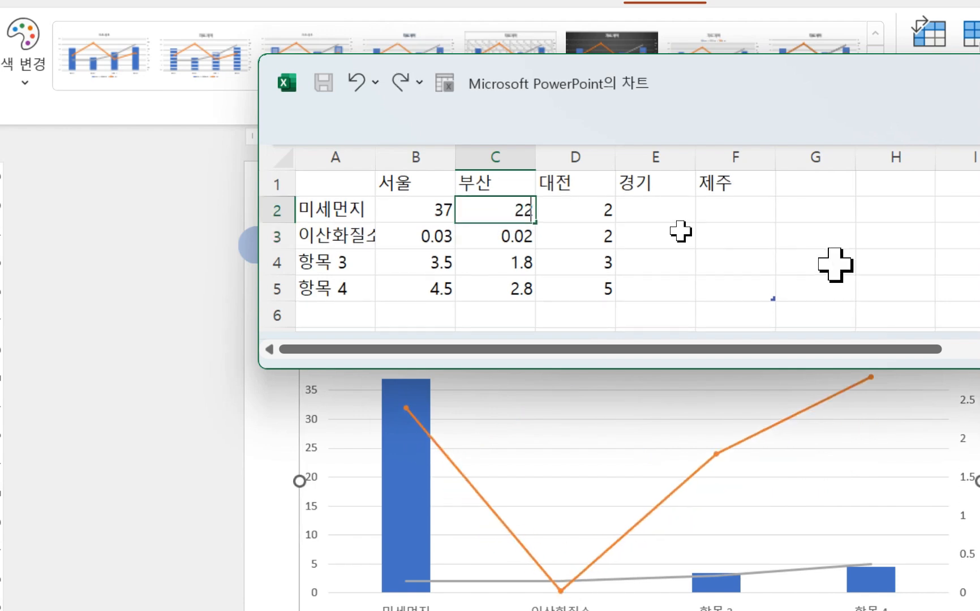
# Enter the 미세먼지 and 이산화질소 values for 대전 (17 and 0.03), 경기 (40 and 0.03) and 제주 (11 and 0.01).
pyautogui.press('Right')
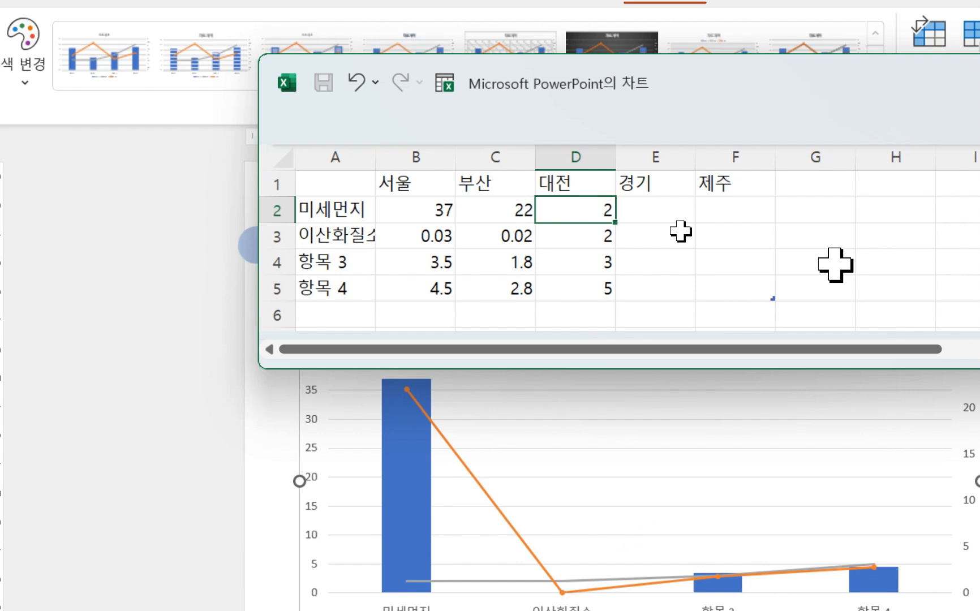
pyautogui.write('17')
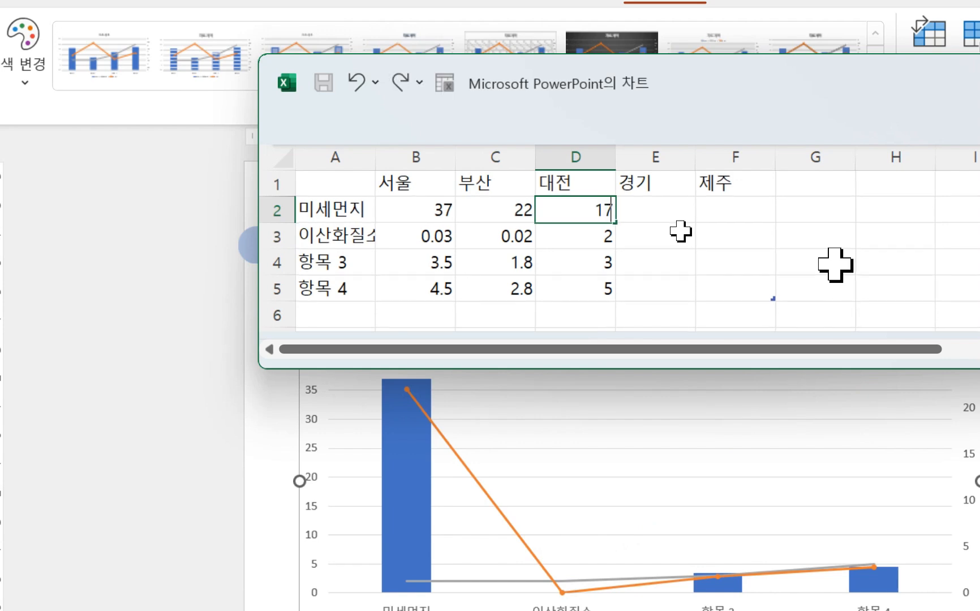
pyautogui.press('Return')
pyautogui.write('0.03')
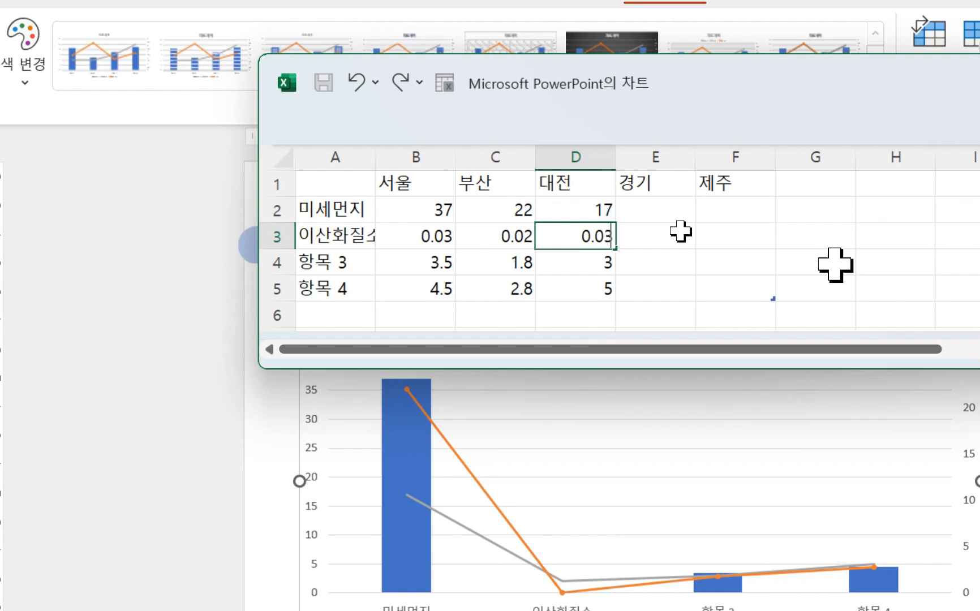
pyautogui.click(680, 231)
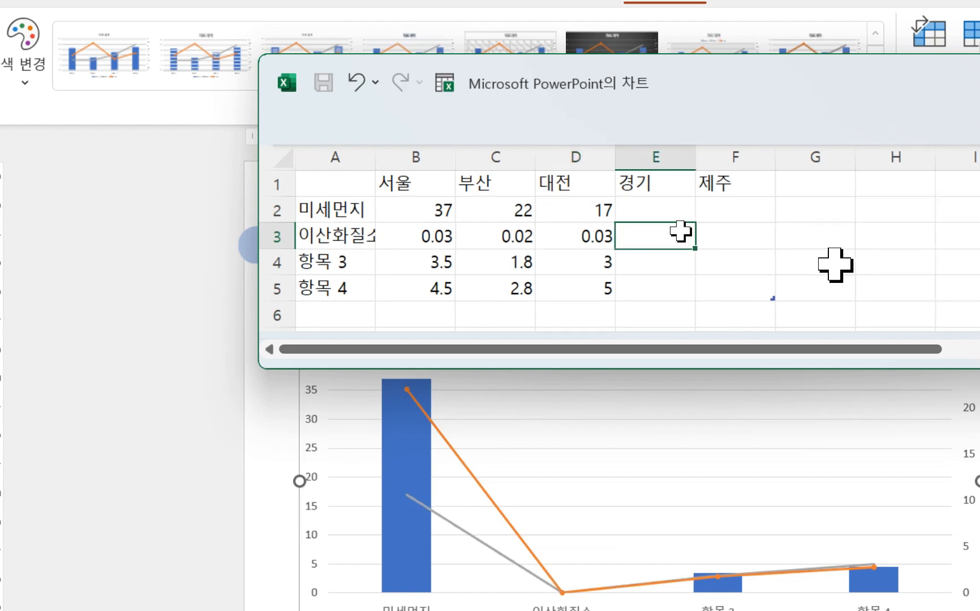
pyautogui.write('0.03')
pyautogui.press('Up')
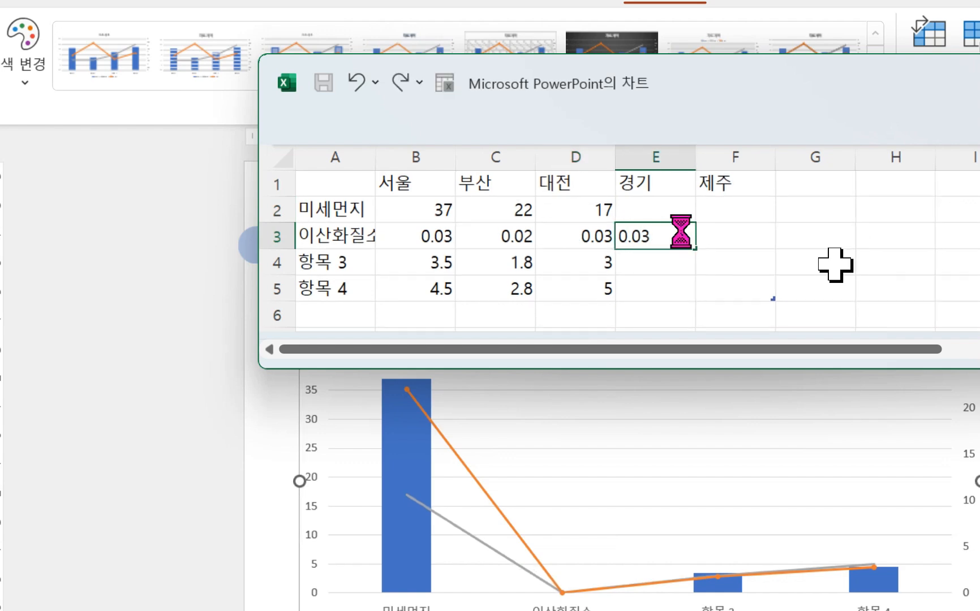
pyautogui.write('40')
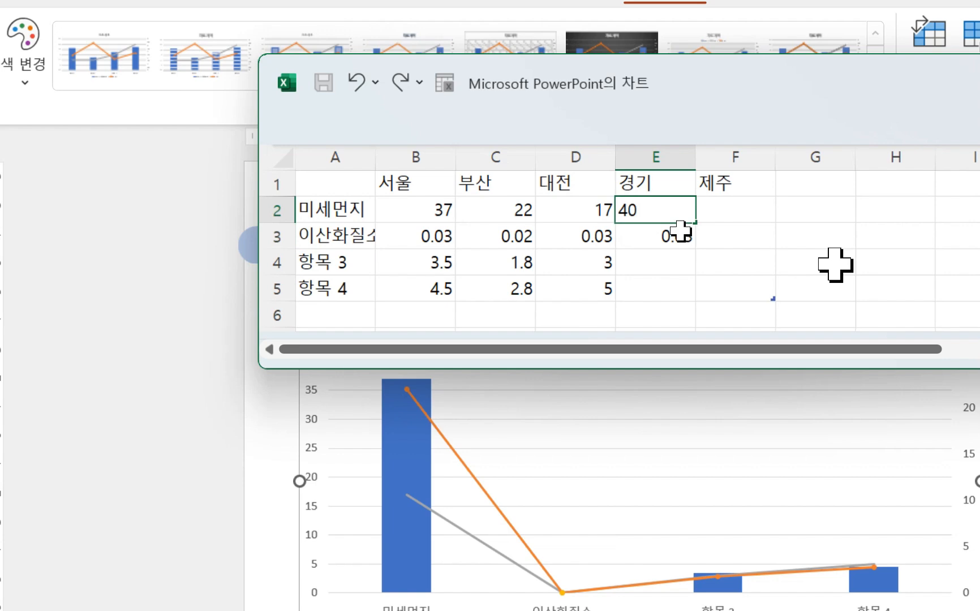
pyautogui.press('Tab')
pyautogui.write('11')
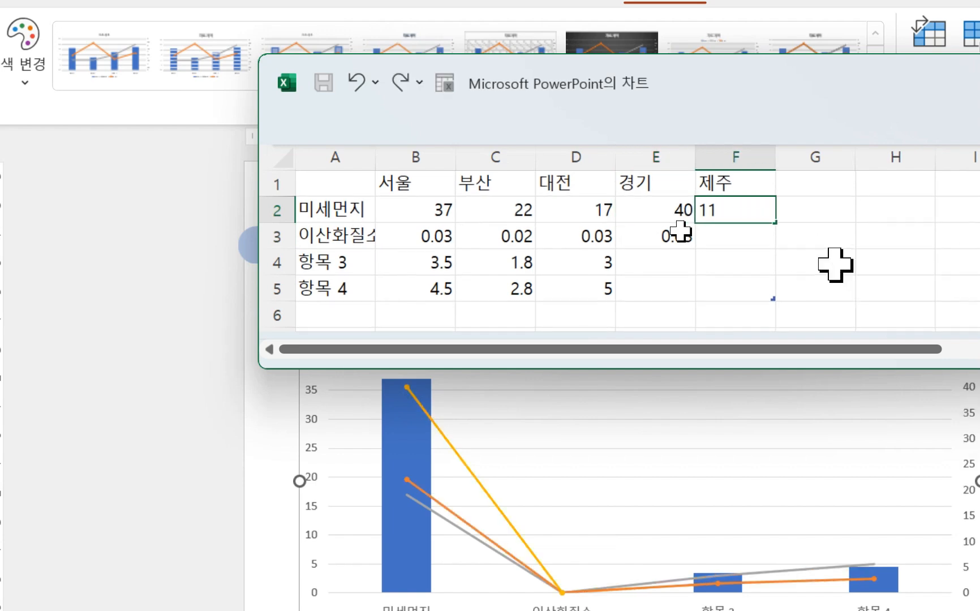
pyautogui.press('Return')
pyautogui.write('0.01')
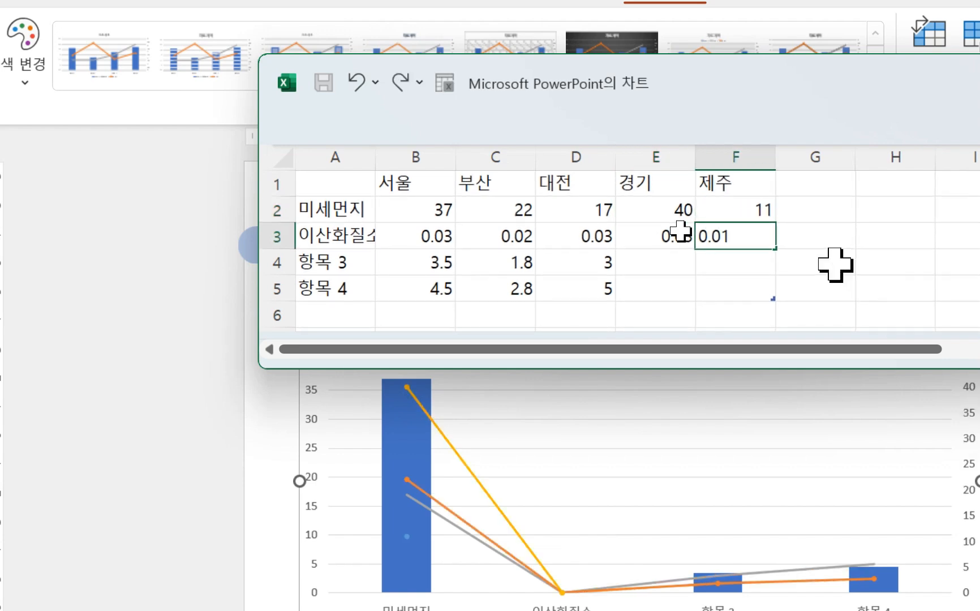
# Reduce the chart data range to A1:F3 and clear the leftover 항목 3 and 항목 4 rows.
pyautogui.press('Return')
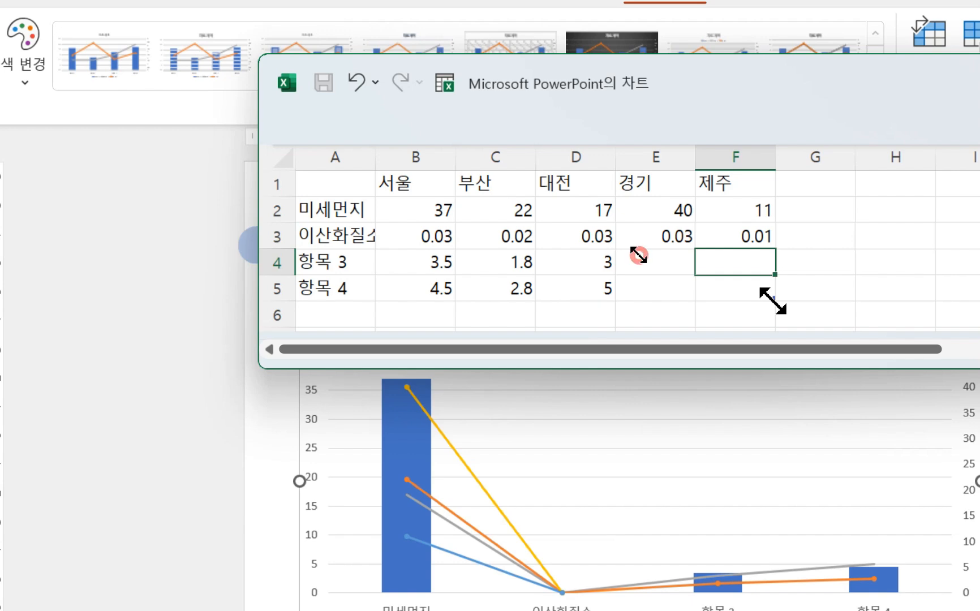
pyautogui.moveTo(773, 299); pyautogui.dragTo(769, 249)
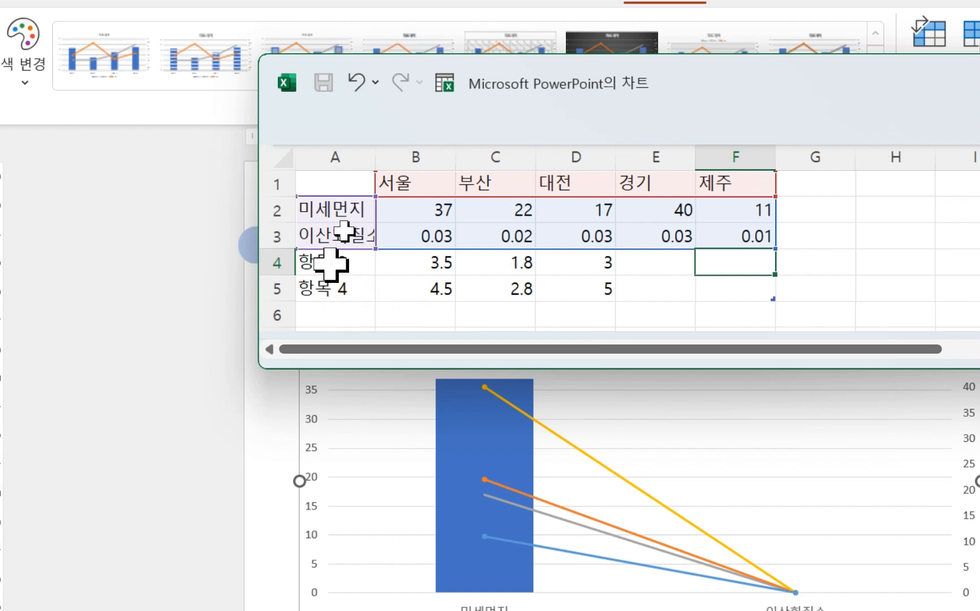
pyautogui.moveTo(333, 263); pyautogui.dragTo(640, 291)
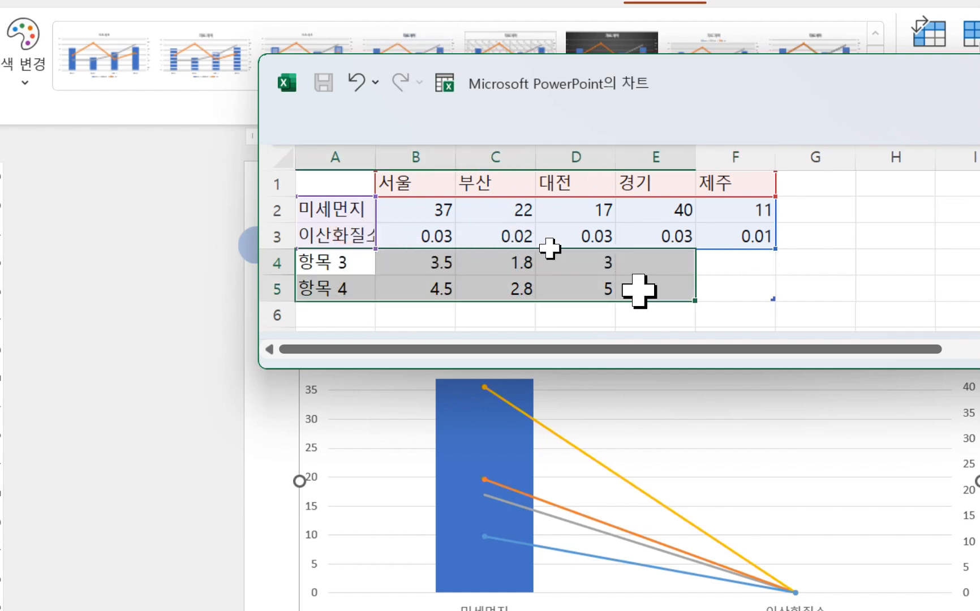
pyautogui.press('Delete')
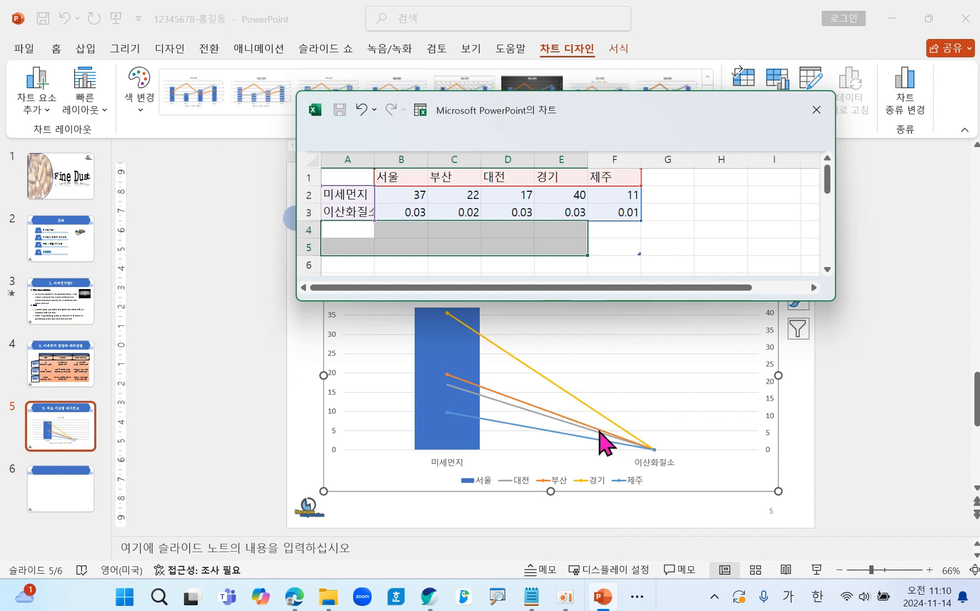
# Switch the chart's rows and columns so the regions form the category axis, and close the data sheet.
pyautogui.moveTo(375, 447); pyautogui.dragTo(735, 450)
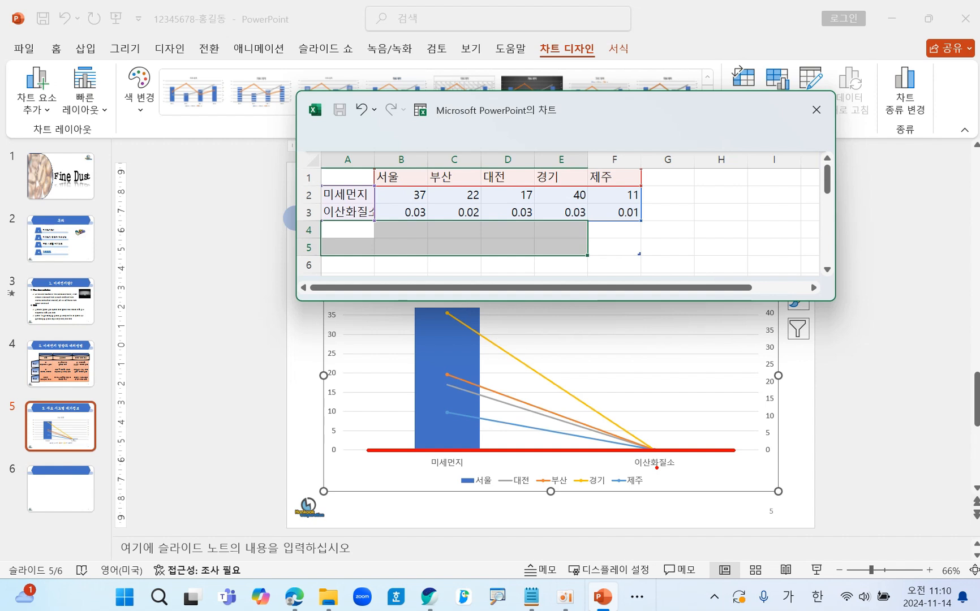
pyautogui.click(688, 109)
pyautogui.moveTo(688, 109); pyautogui.dragTo(686, 170)
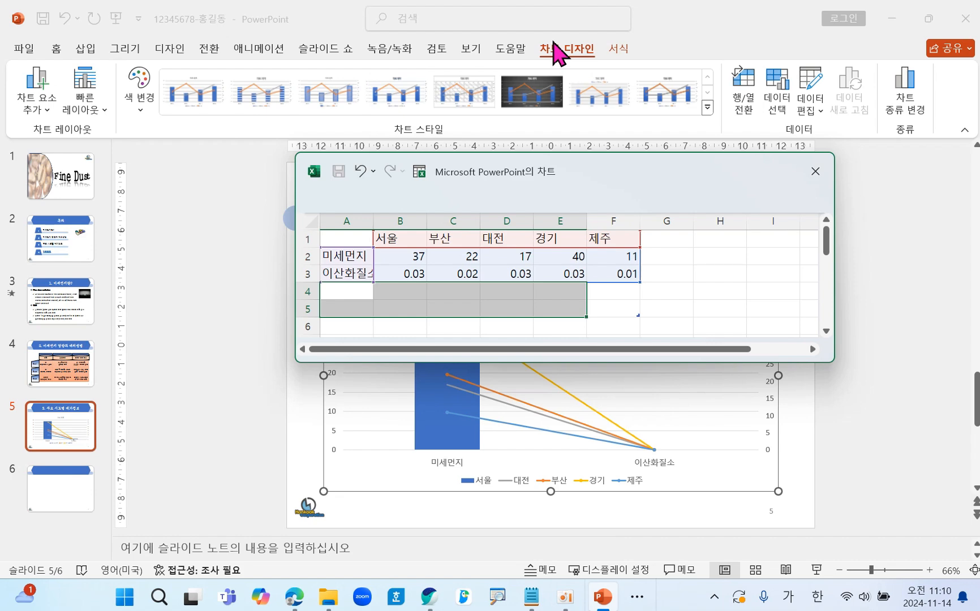
pyautogui.click(747, 100)
pyautogui.click(746, 100)
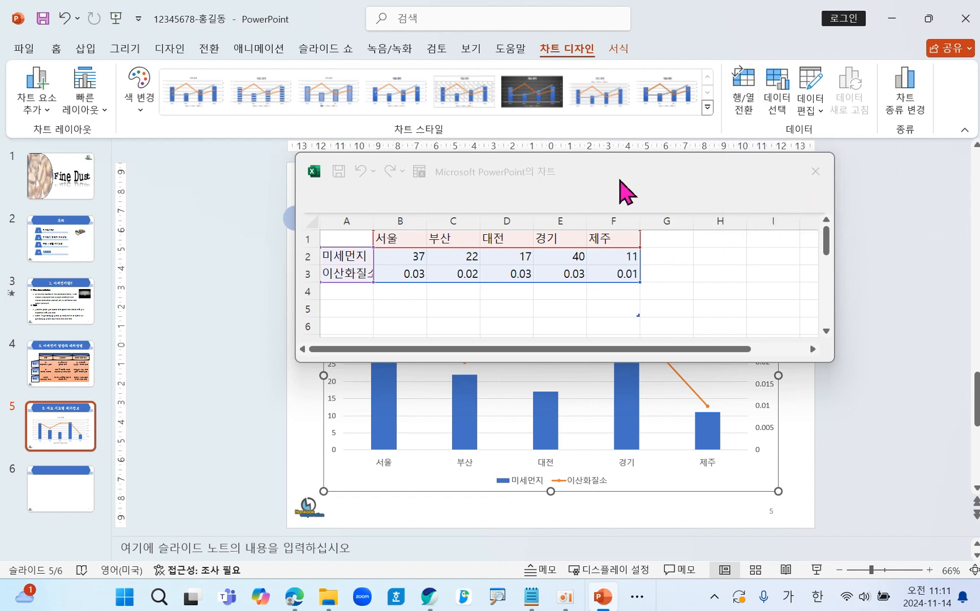
pyautogui.click(815, 171)
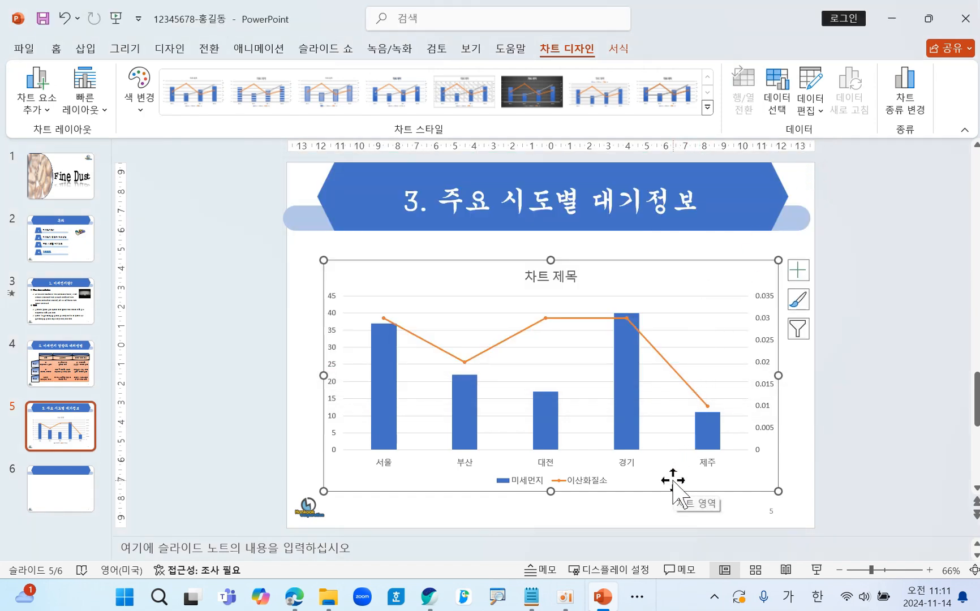
pyautogui.click(798, 328)
pyautogui.click(857, 276)
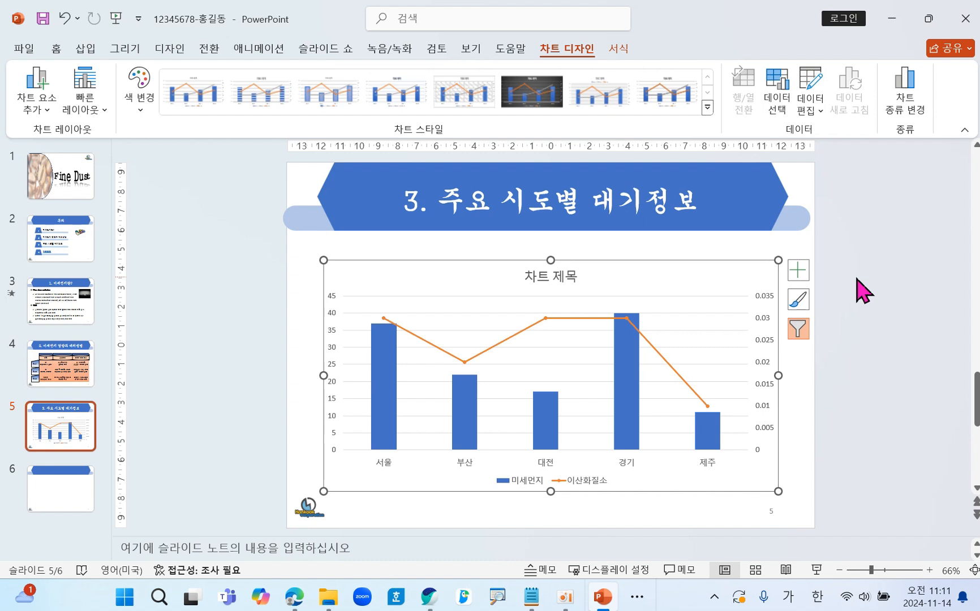
pyautogui.click(810, 76)
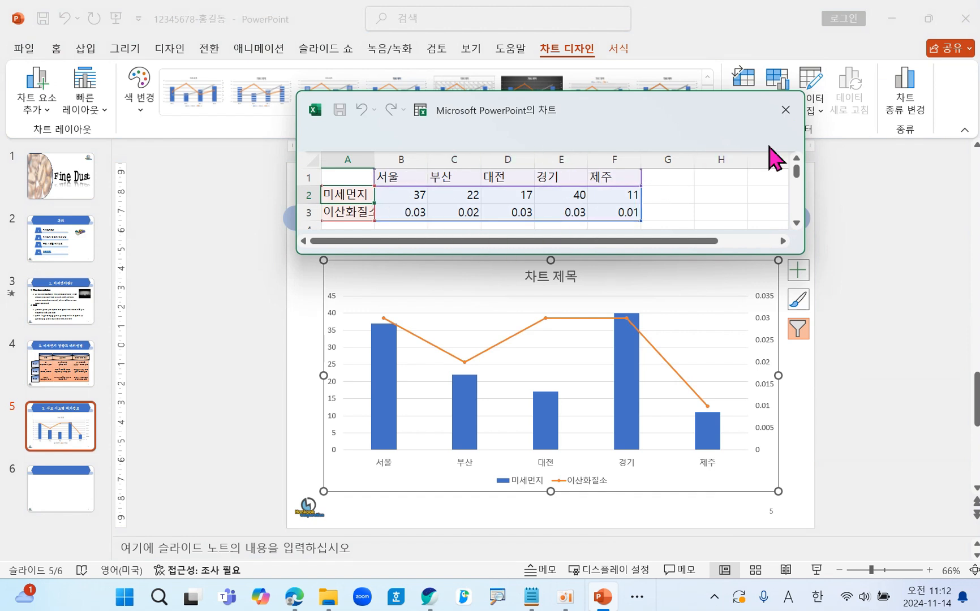
pyautogui.click(785, 109)
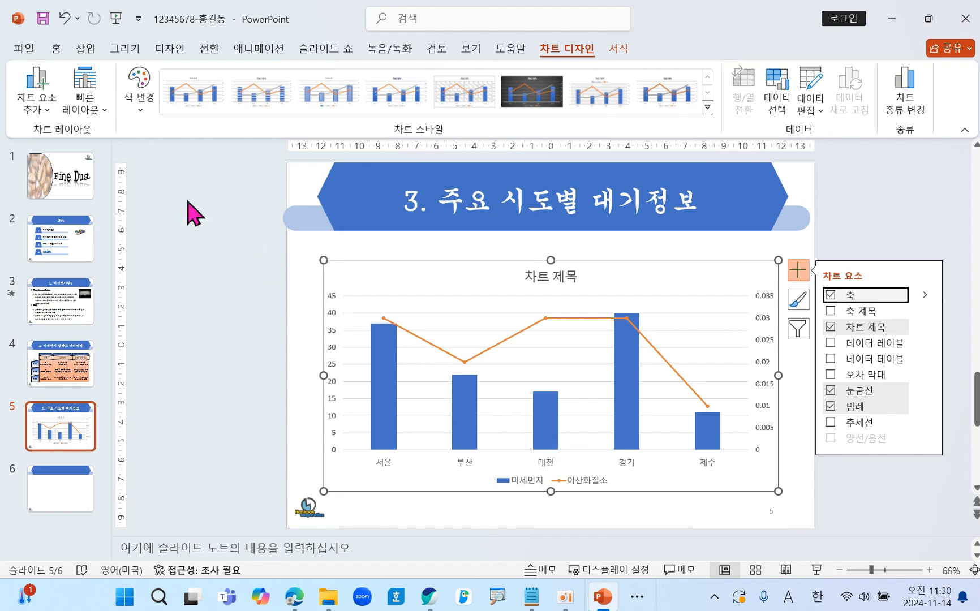
# Set the text of the whole chart to the 돋움 font at size 16.
pyautogui.click(56, 48)
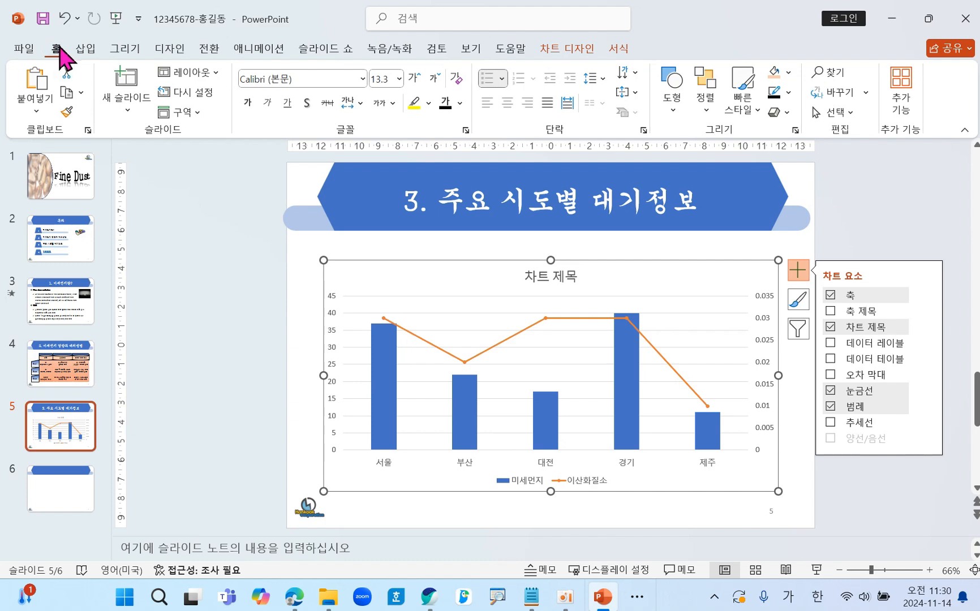
pyautogui.click(362, 79)
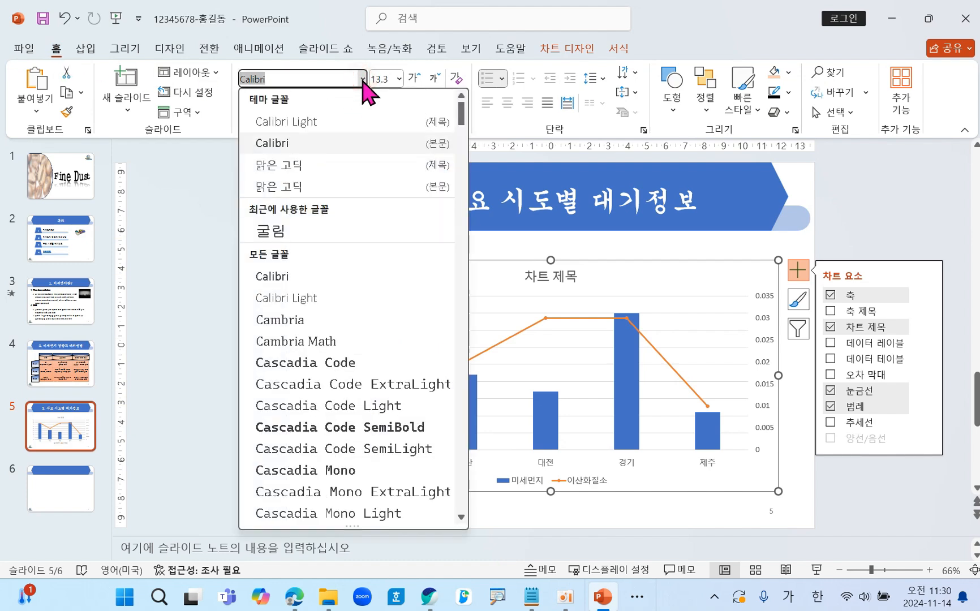
pyautogui.write('돋움')
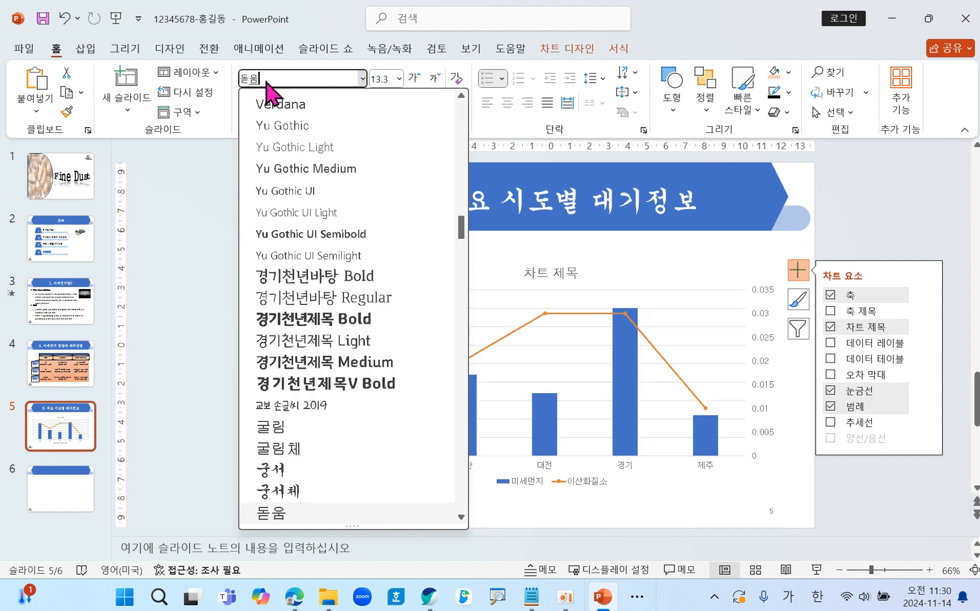
pyautogui.click(273, 516)
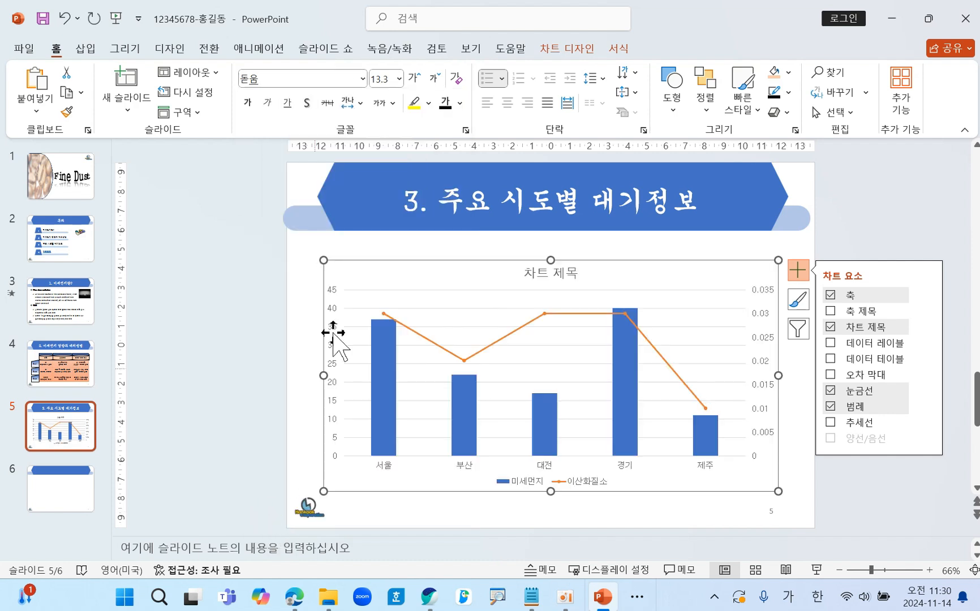
pyautogui.click(388, 79)
pyautogui.write('16')
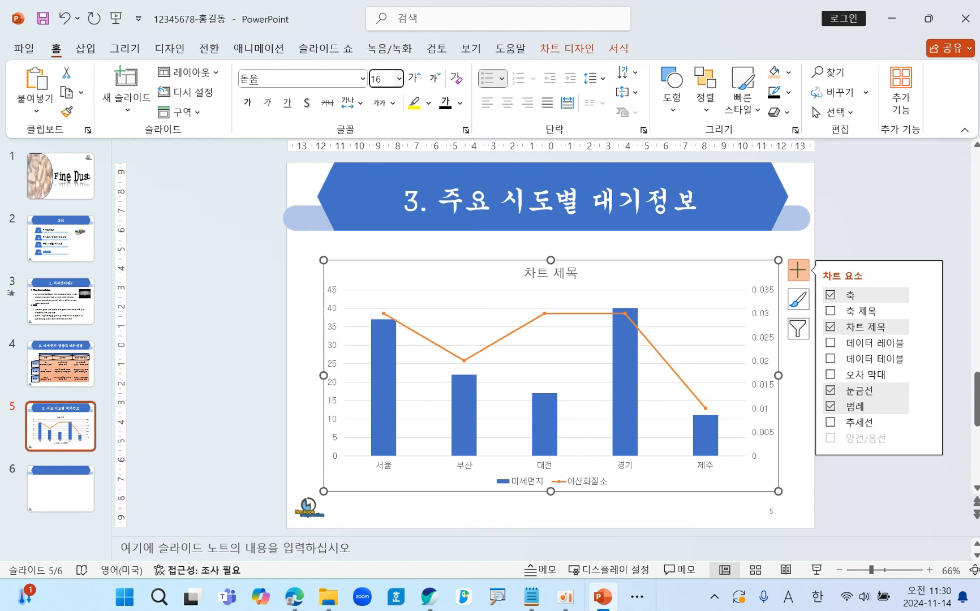
pyautogui.press('Return')
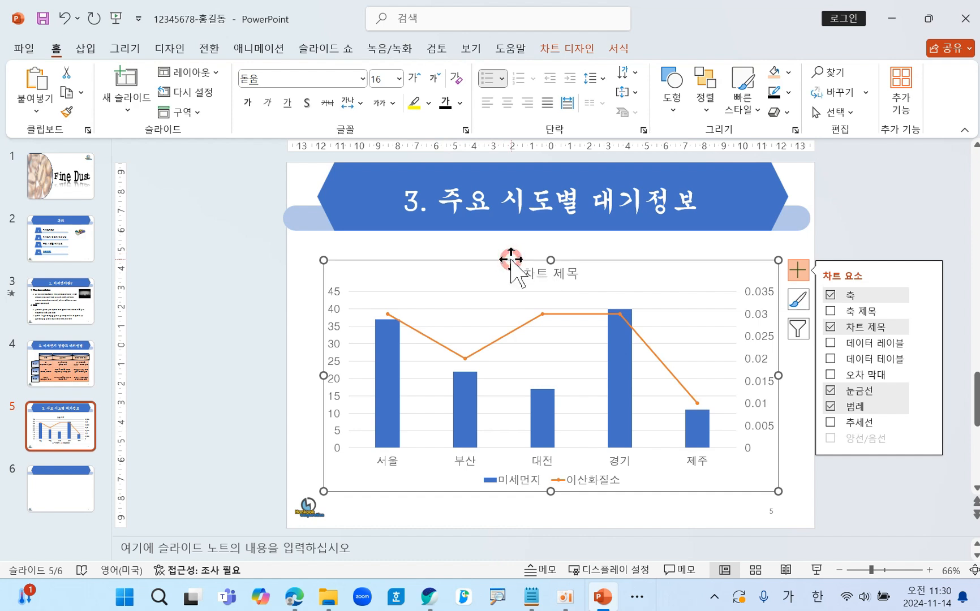
# Open the chart area formatting options and give the chart area a solid line border (실선).
pyautogui.rightClick(510, 259)
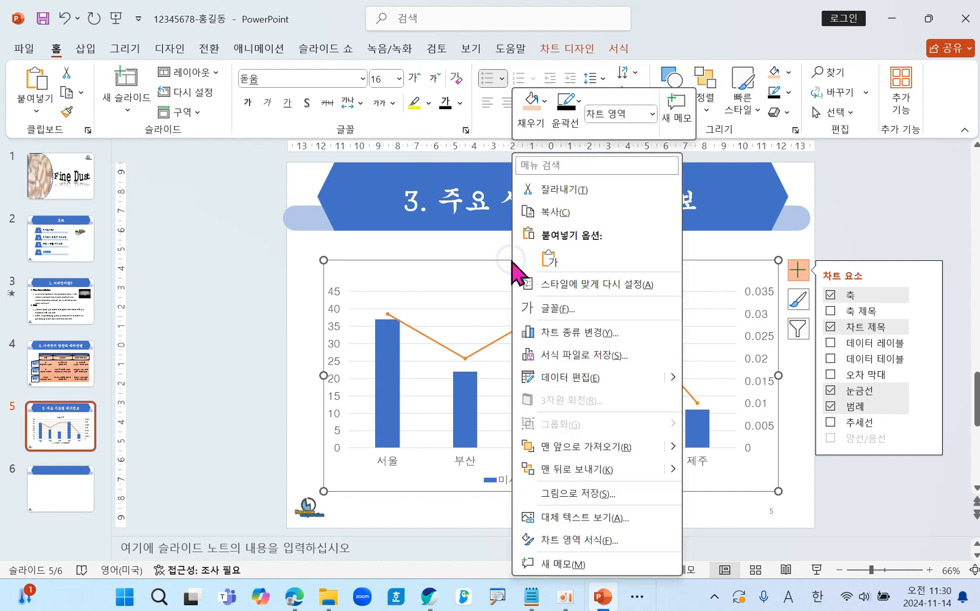
pyautogui.click(569, 540)
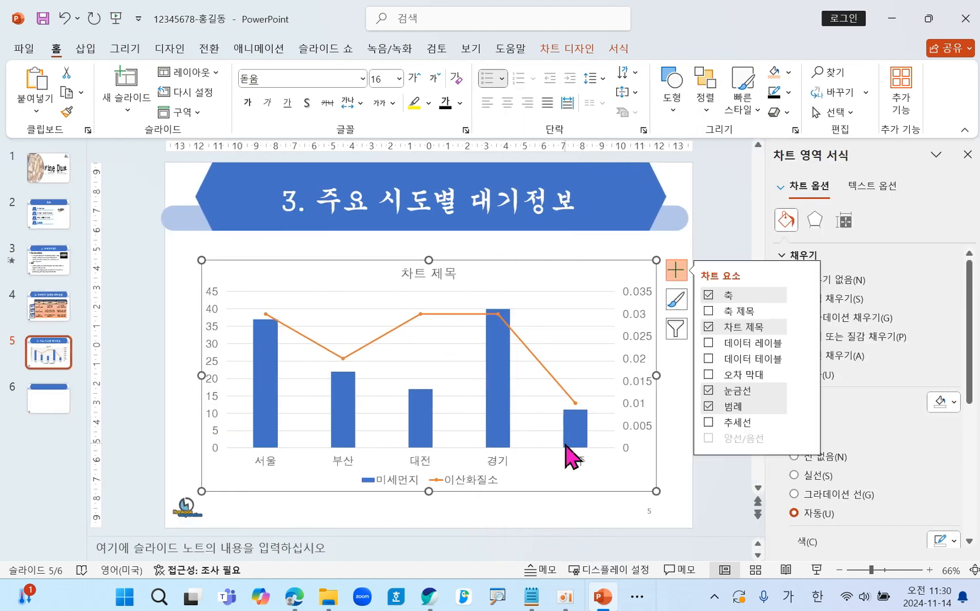
pyautogui.click(679, 272)
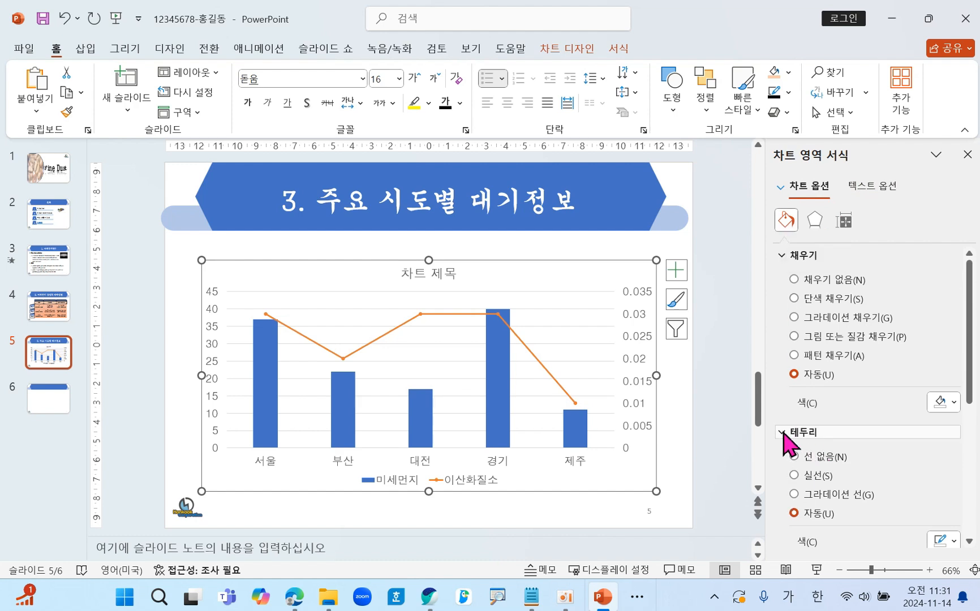
pyautogui.click(797, 476)
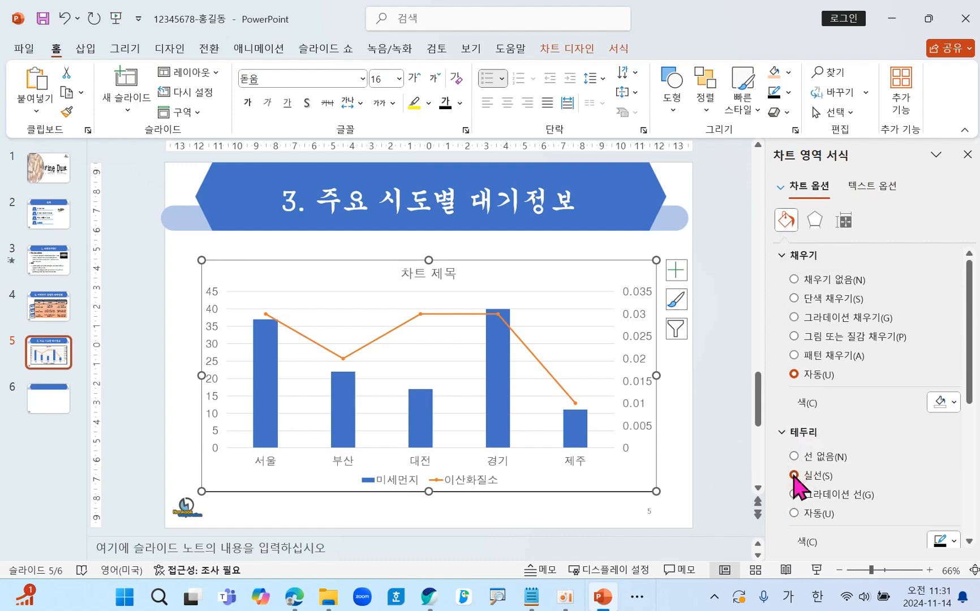